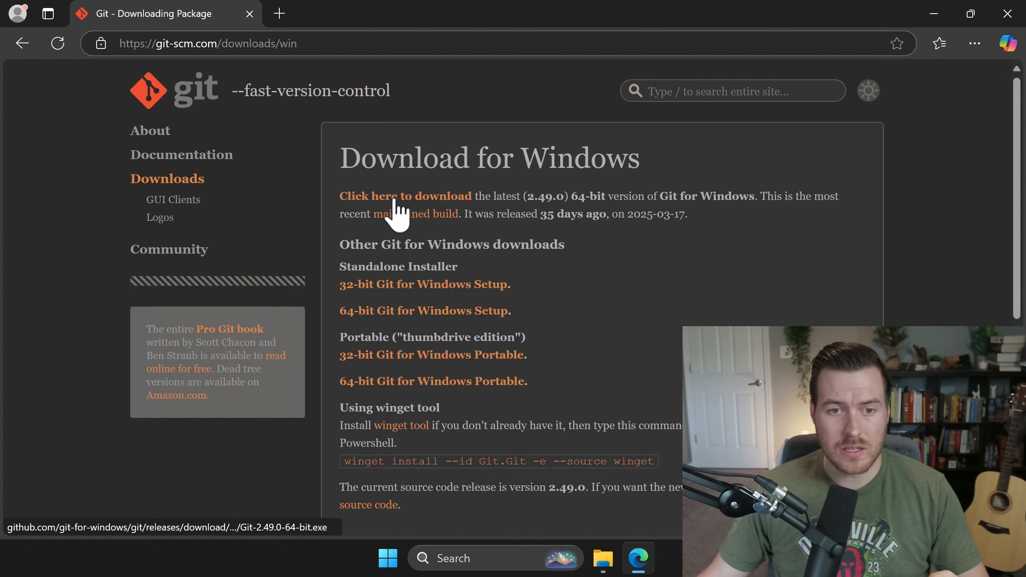
# Step: Download Git-2.49.0-64-bit.exe from the git-scm.com Windows download page in Edge
pyautogui.click(395, 200)
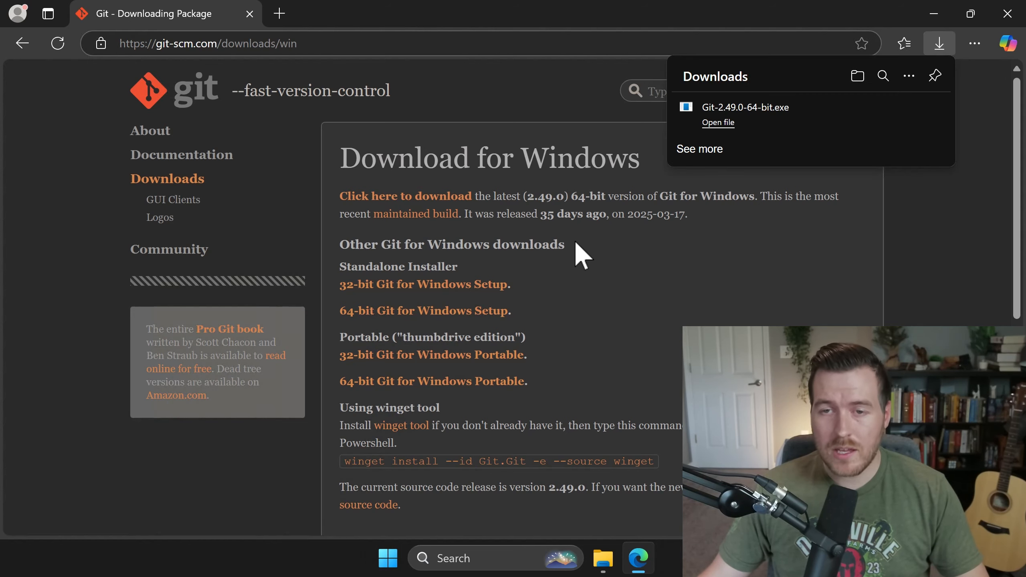
# Step: Run Git-2.49.0-64-bit.exe as administrator, accept the license, and keep C:\Program Files\Git as the install folder
pyautogui.click(719, 122)
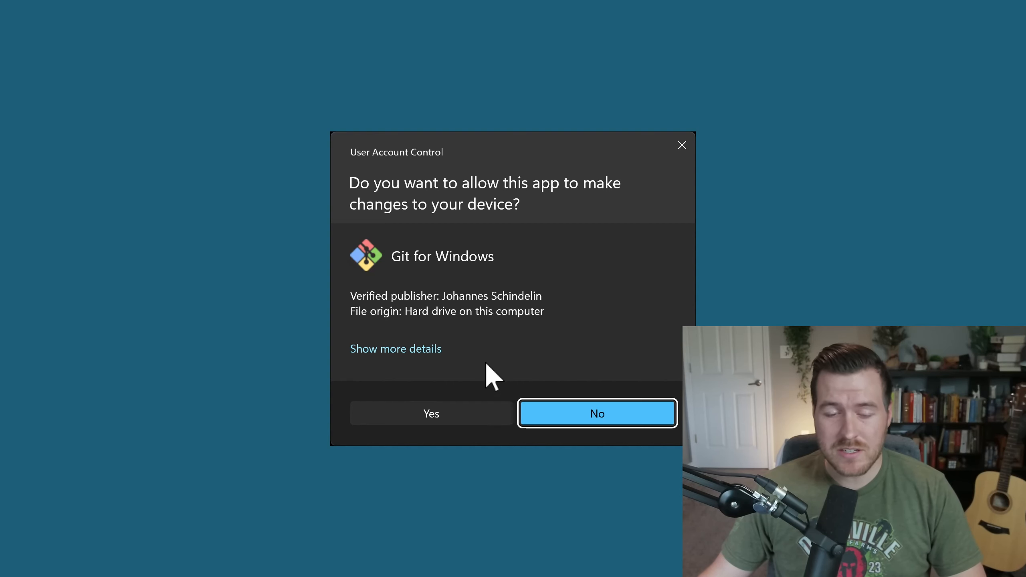
pyautogui.click(449, 416)
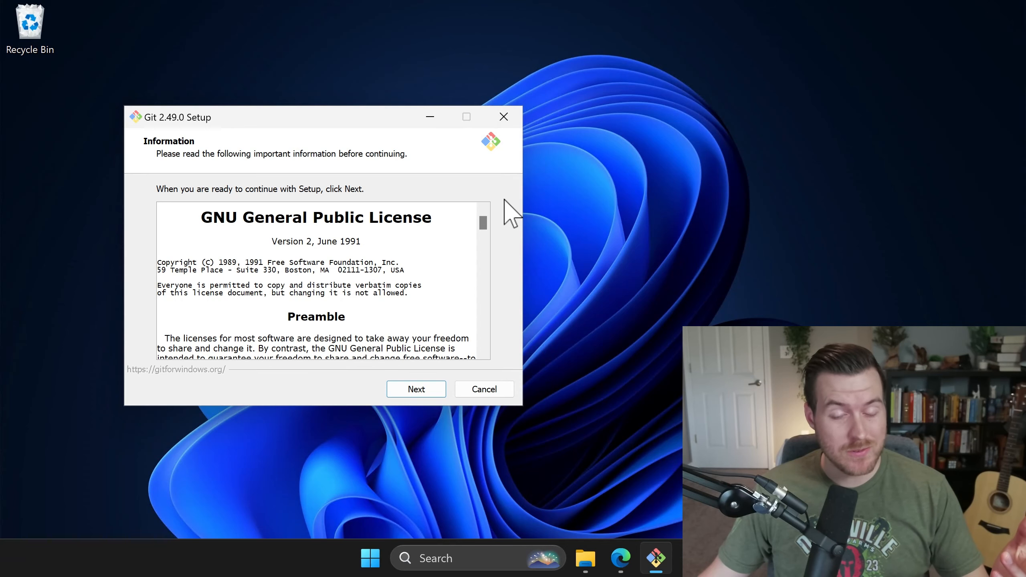
pyautogui.click(428, 386)
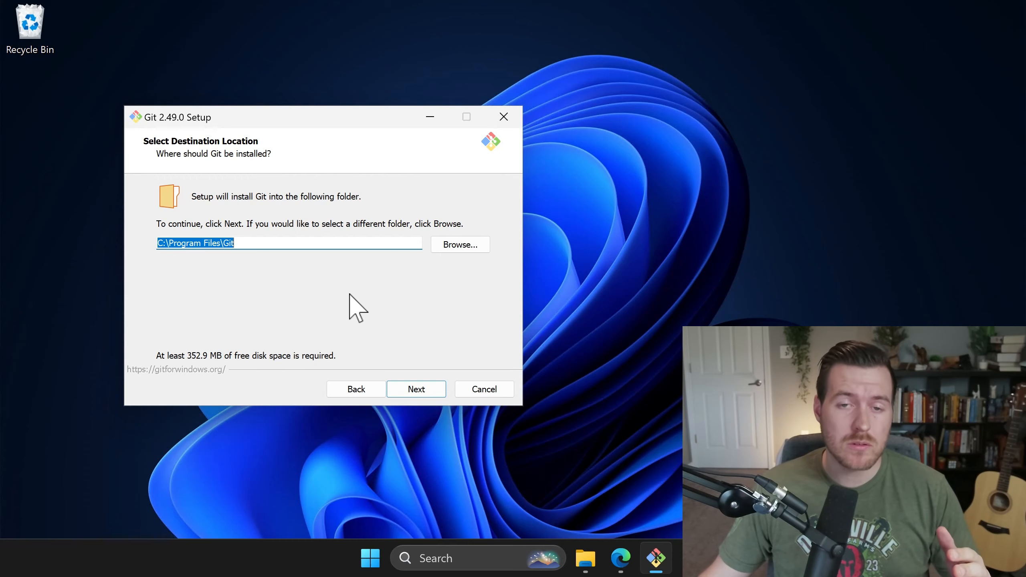
pyautogui.doubleClick(263, 242)
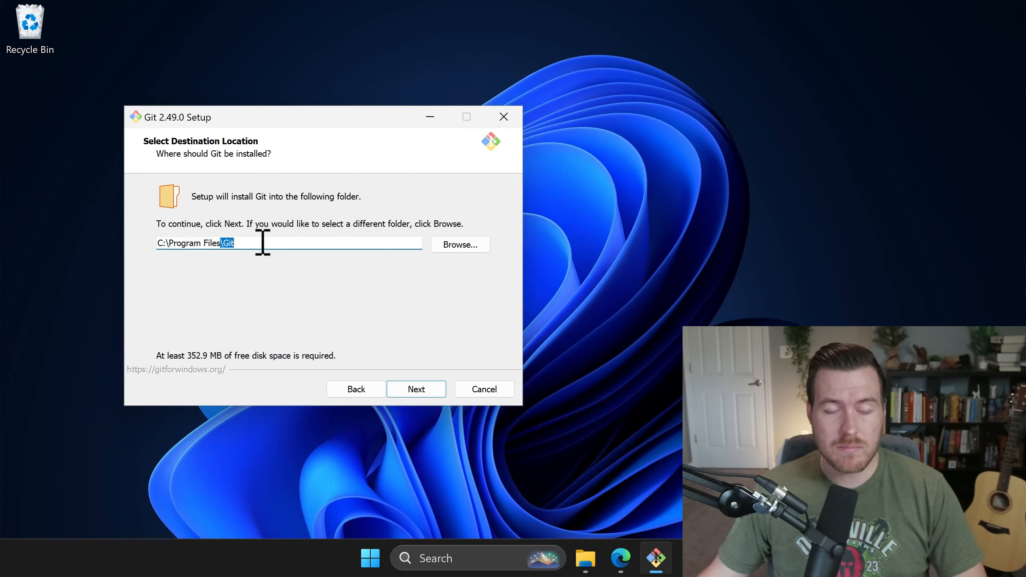
pyautogui.click(418, 391)
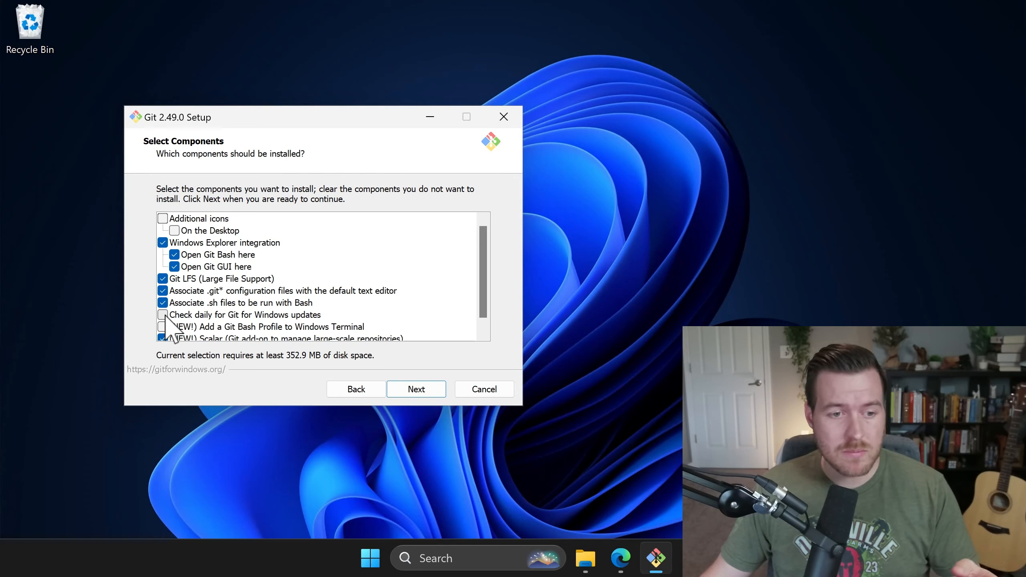
# Step: Accept the default components (352.9 MB) and the 'Git' Start Menu folder
pyautogui.scroll(-1, 165, 316)
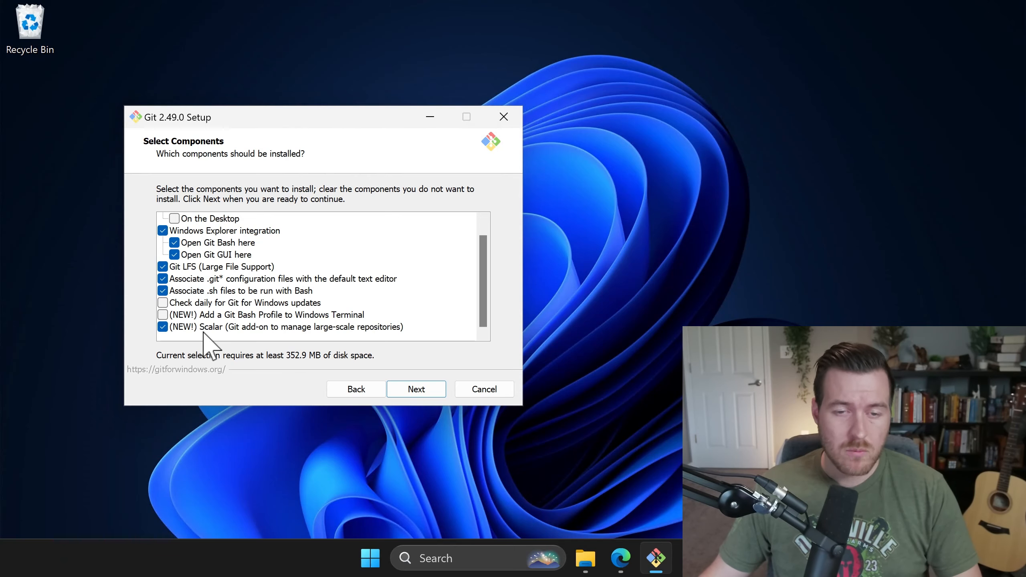
pyautogui.click(424, 388)
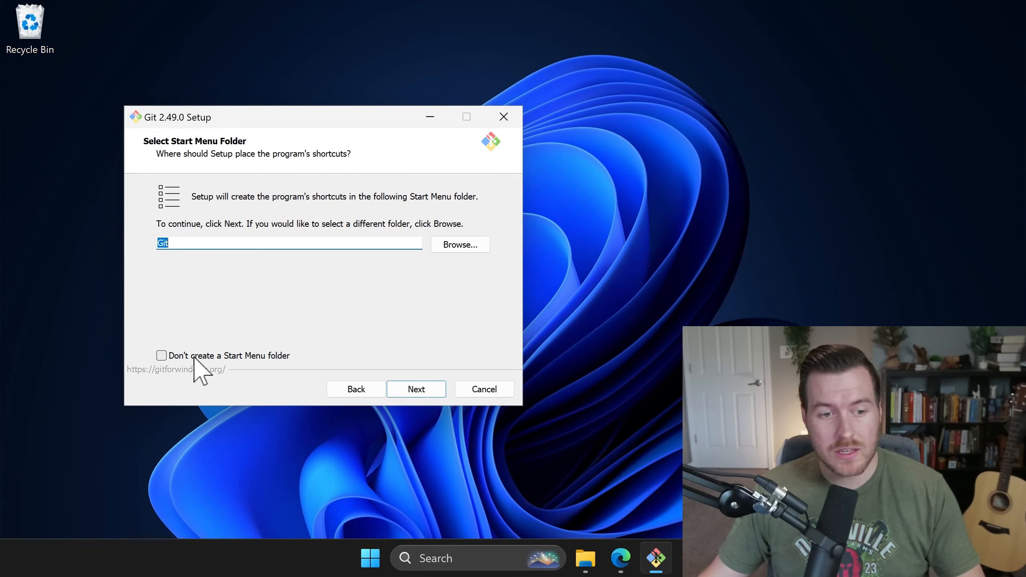
pyautogui.click(423, 393)
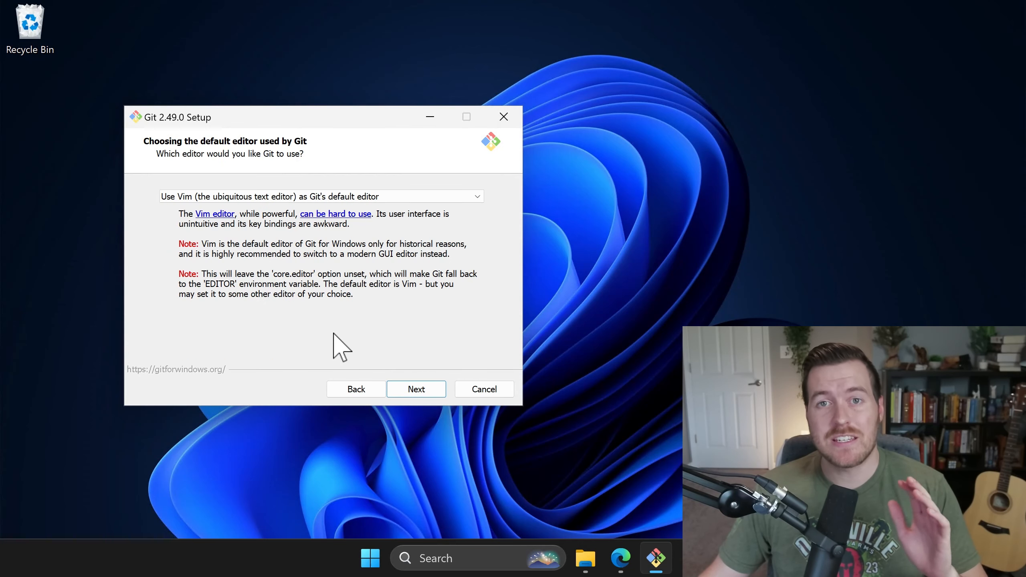
# Step: Replace Vim with Visual Studio Code as Git's default editor
pyautogui.click(431, 198)
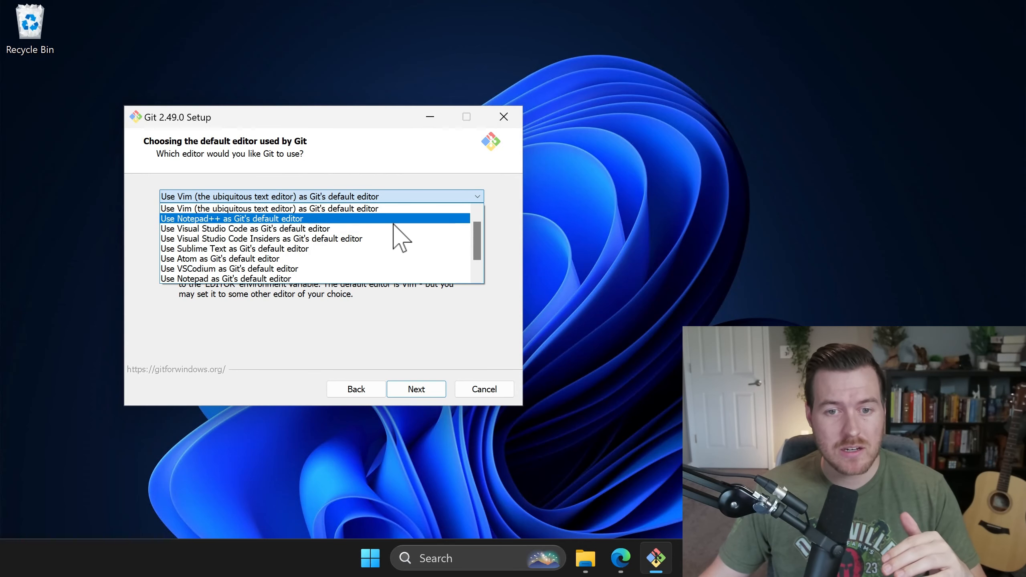
pyautogui.scroll(1, 400, 239)
pyautogui.scroll(-1, 400, 239)
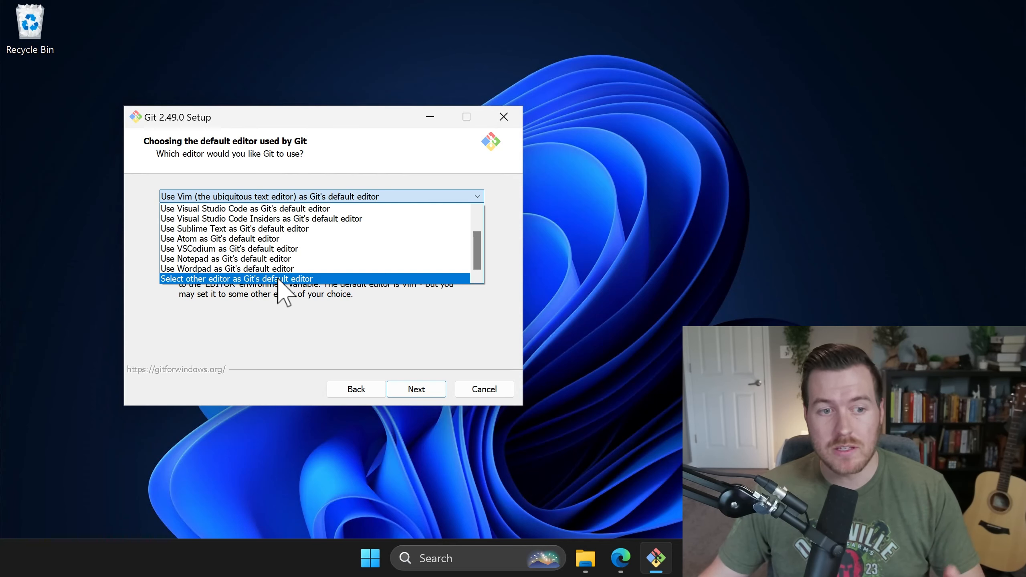
pyautogui.scroll(1, 267, 230)
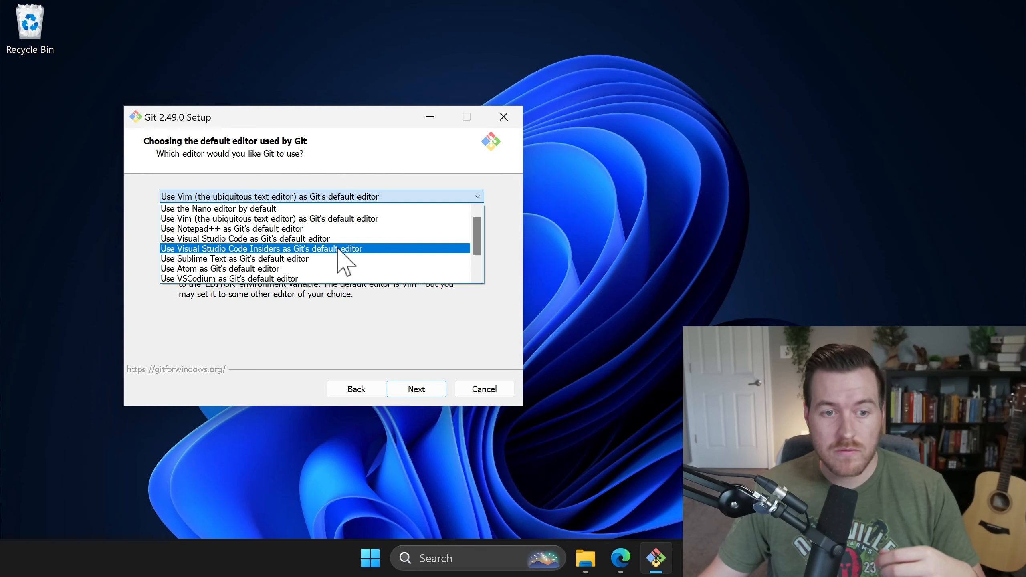
pyautogui.scroll(-1, 304, 259)
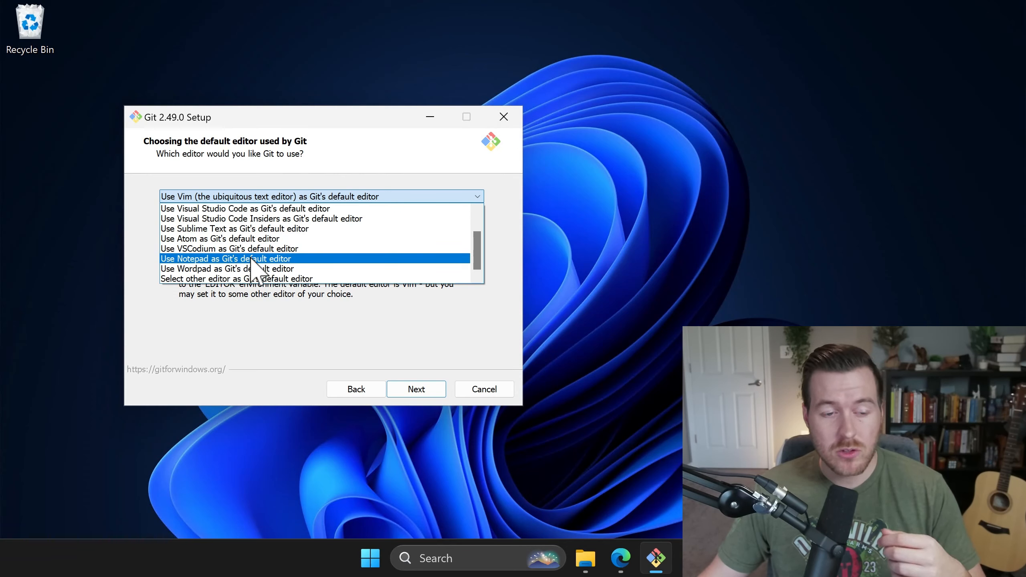
pyautogui.scroll(1, 378, 242)
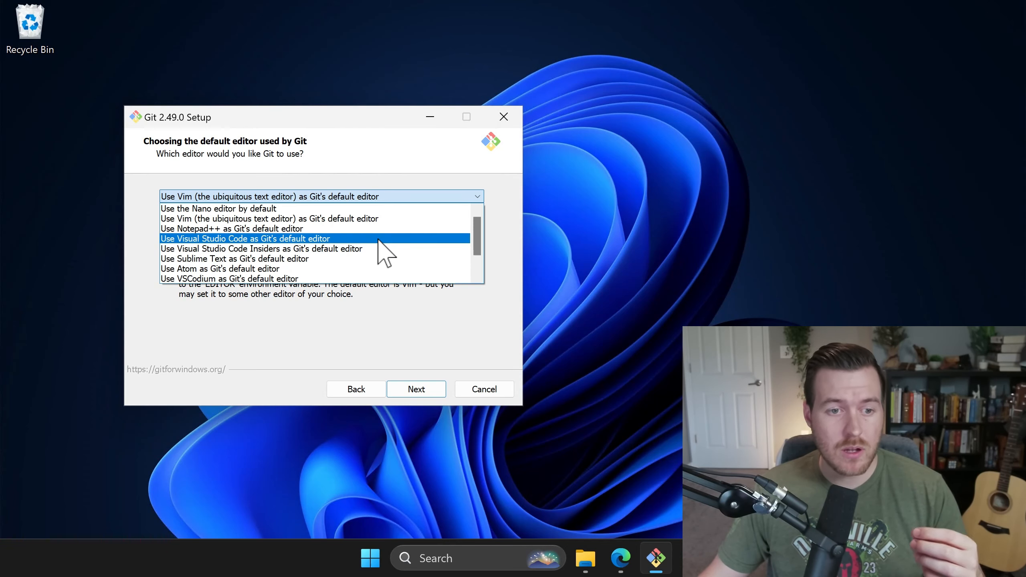
pyautogui.click(380, 239)
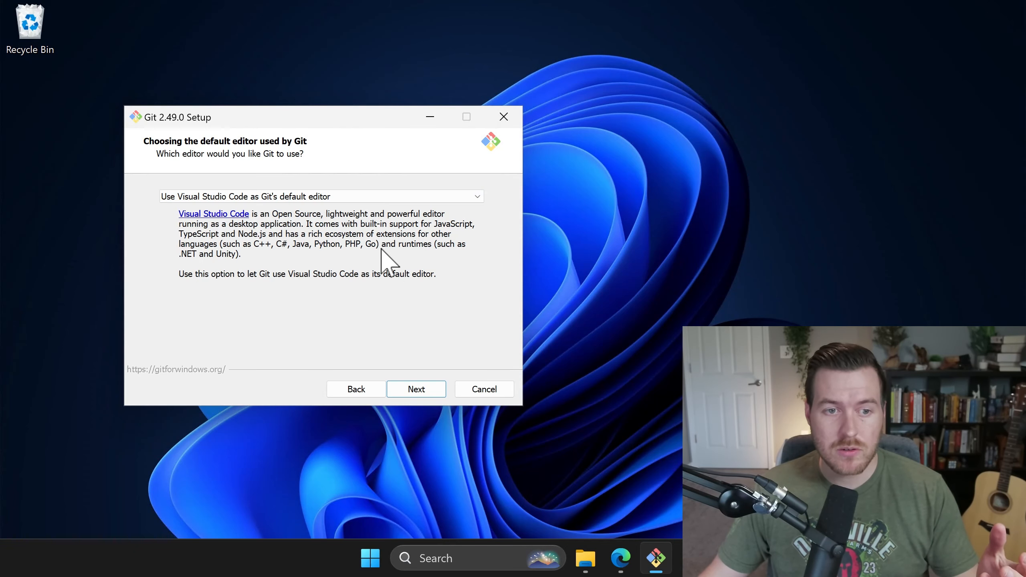
pyautogui.click(417, 388)
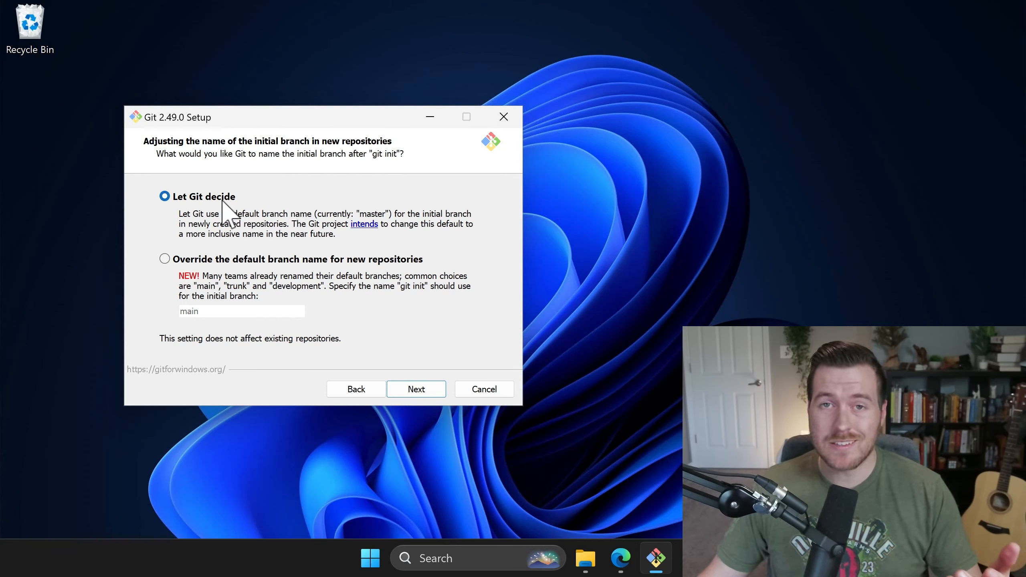
# Step: Override the default initial branch name so new repositories use 'main'
pyautogui.click(165, 259)
pyautogui.click(221, 313)
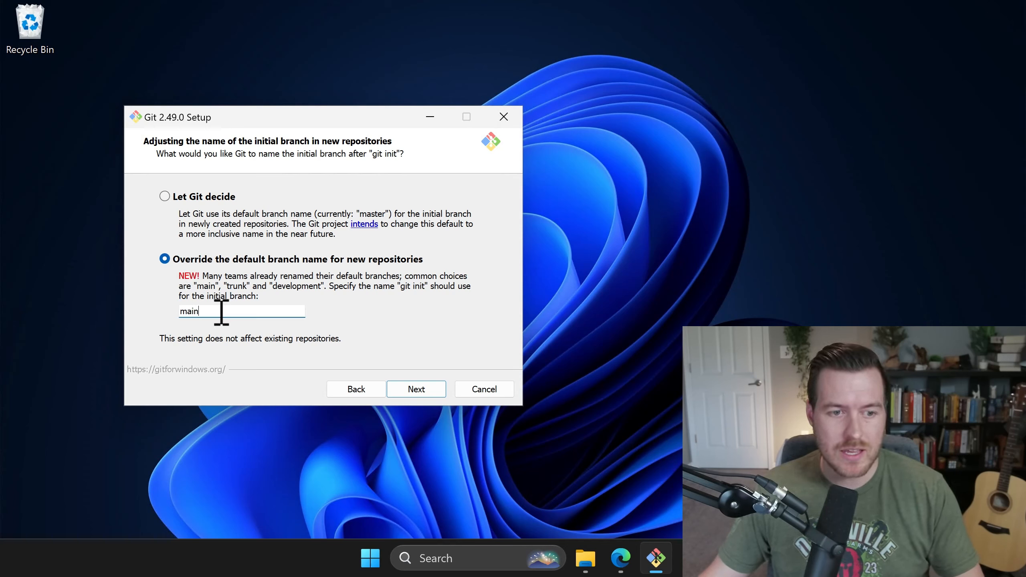
pyautogui.doubleClick(221, 313)
pyautogui.click(222, 315)
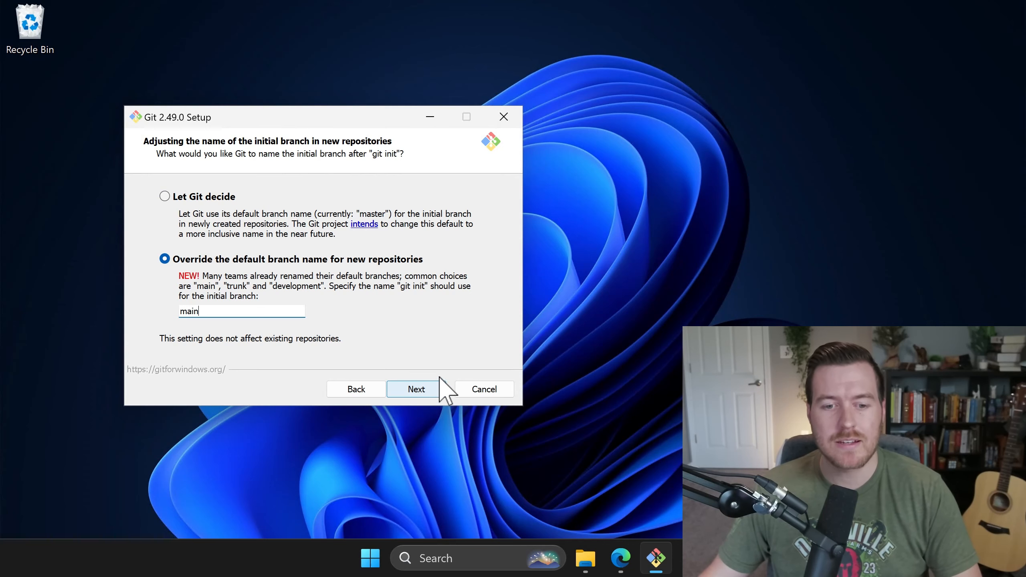
pyautogui.click(442, 387)
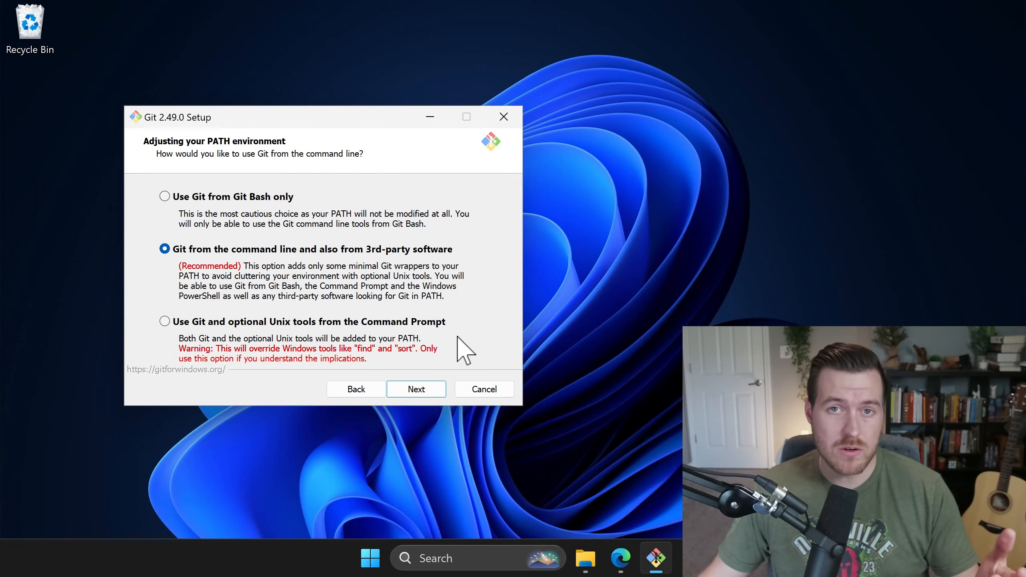
# Step: Keep Git on the command line and 3rd-party software PATH option, with bundled OpenSSH
pyautogui.click(422, 390)
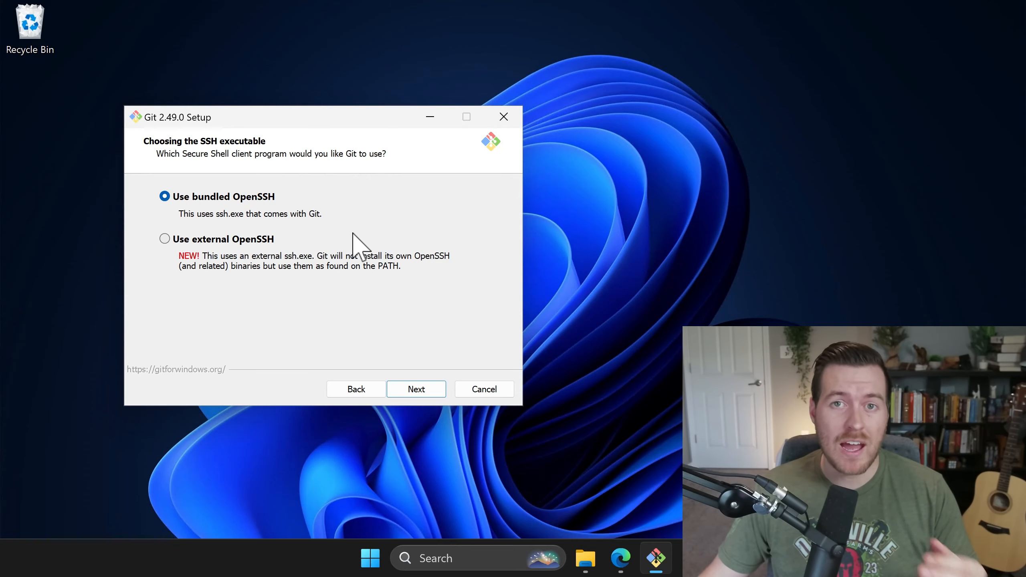
pyautogui.click(425, 389)
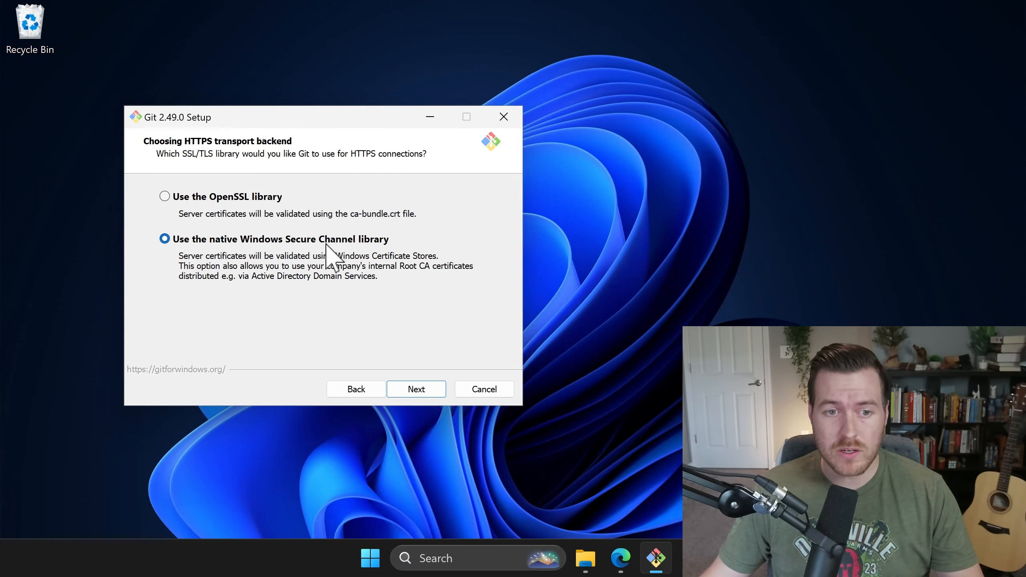
# Step: Use the native Windows Secure Channel library as the HTTPS transport backend
pyautogui.click(420, 390)
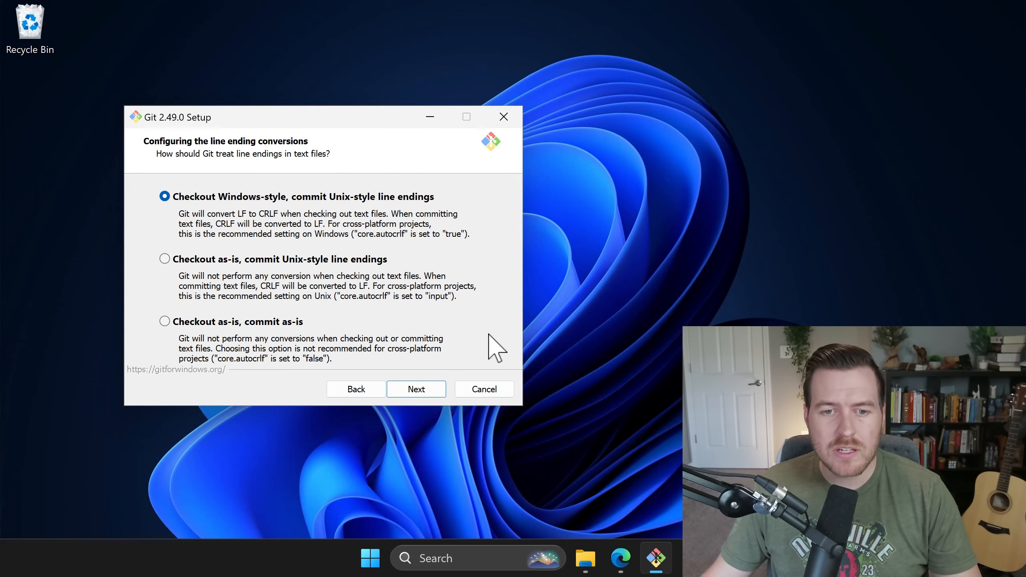
# Step: Keep checkout Windows-style, commit Unix-style line endings and MinTTY as the terminal
pyautogui.click(426, 390)
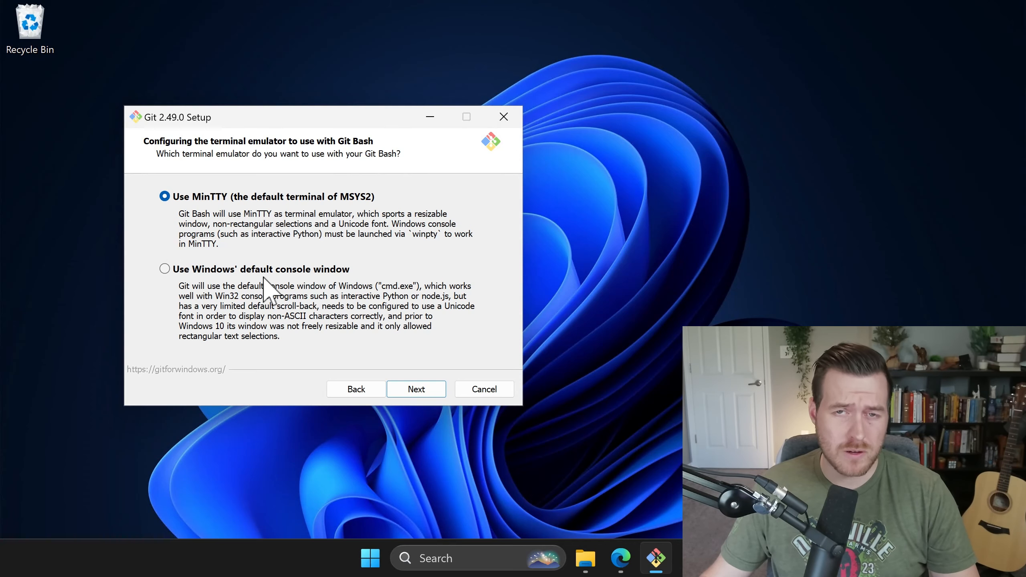
pyautogui.click(424, 394)
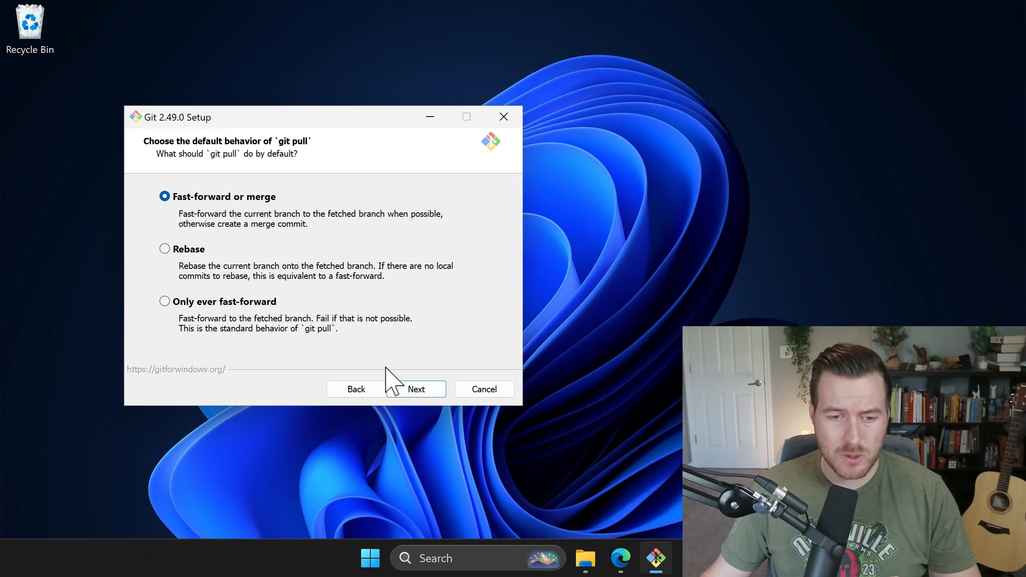
# Step: Keep fast-forward or merge pulls and Git Credential Manager, install, and tick Launch Git Bash
pyautogui.click(420, 390)
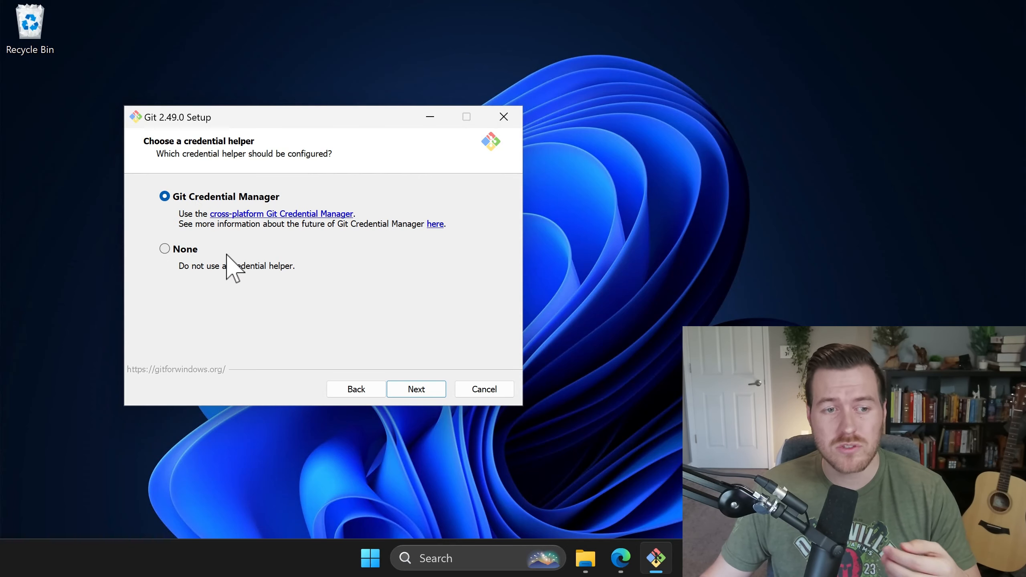
pyautogui.click(434, 395)
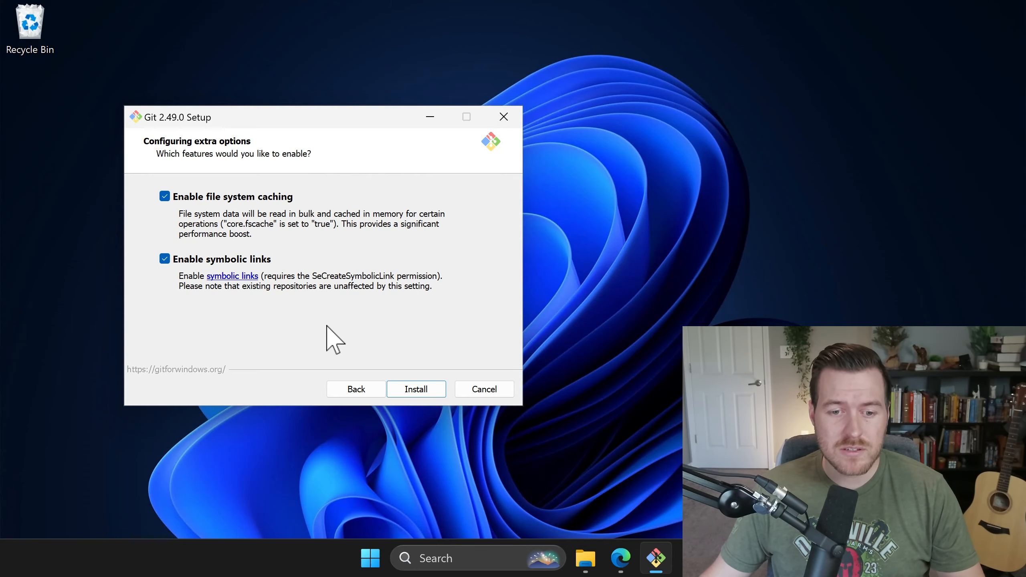
pyautogui.click(416, 389)
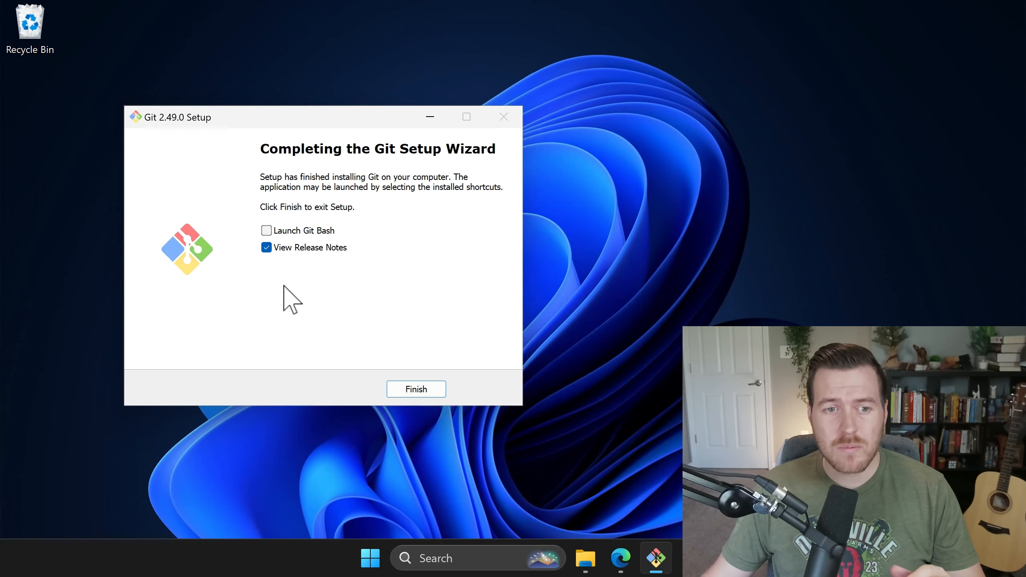
pyautogui.click(268, 231)
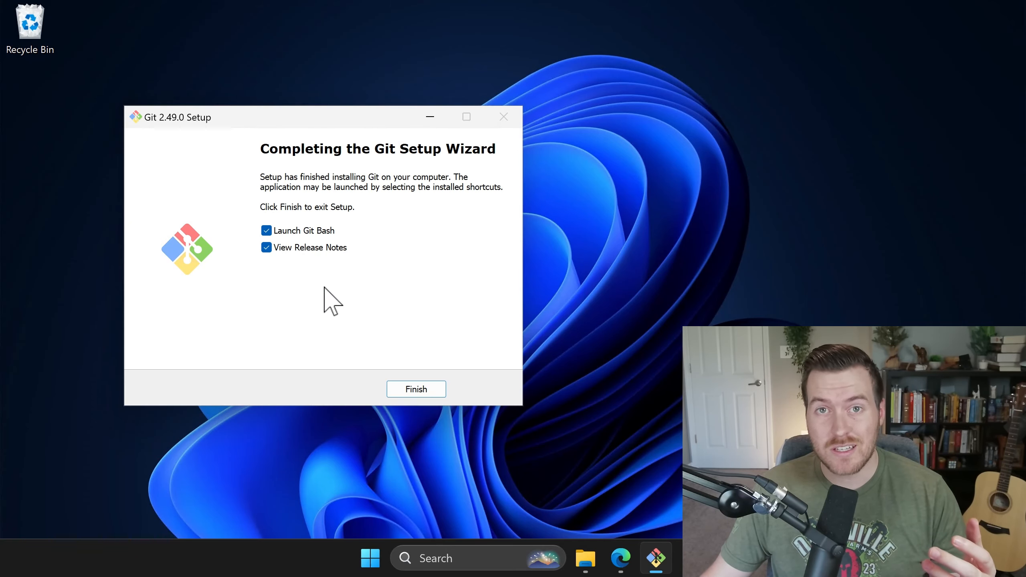
# Step: Finish setup to open Git Bash and run git to print its common-command help
pyautogui.click(416, 389)
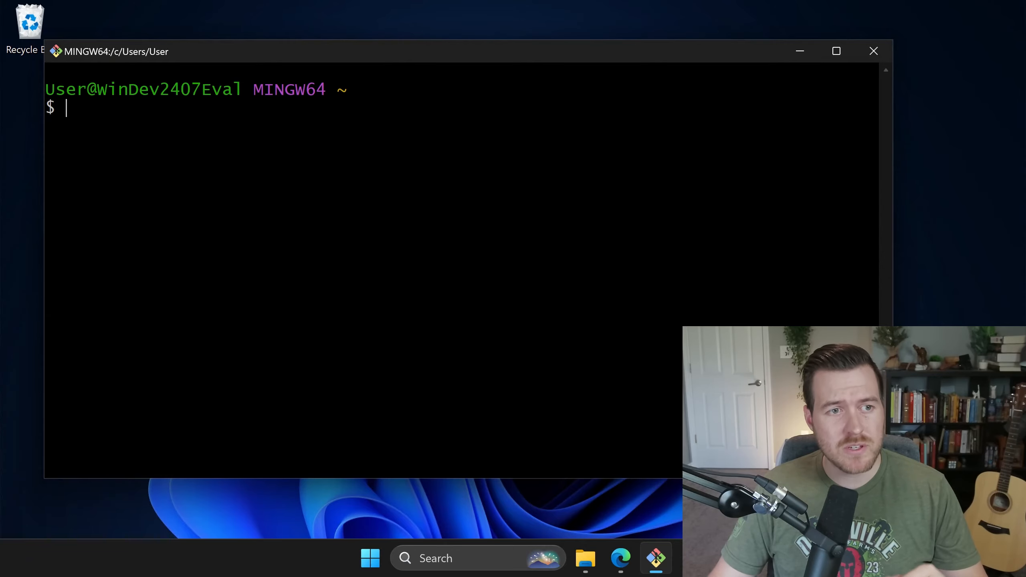
pyautogui.write('git')
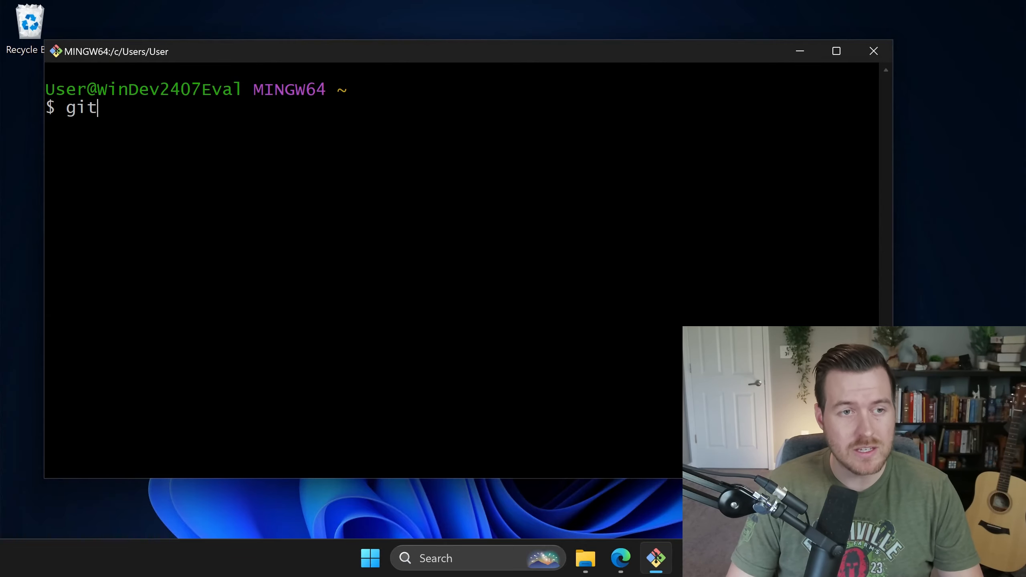
pyautogui.press('Return')
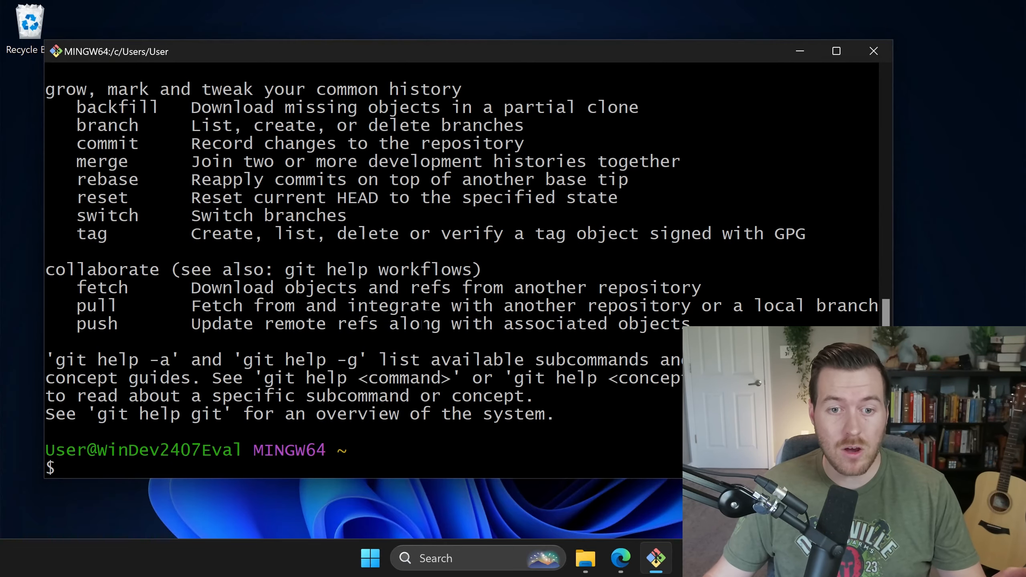
pyautogui.scroll(10, 423, 324)
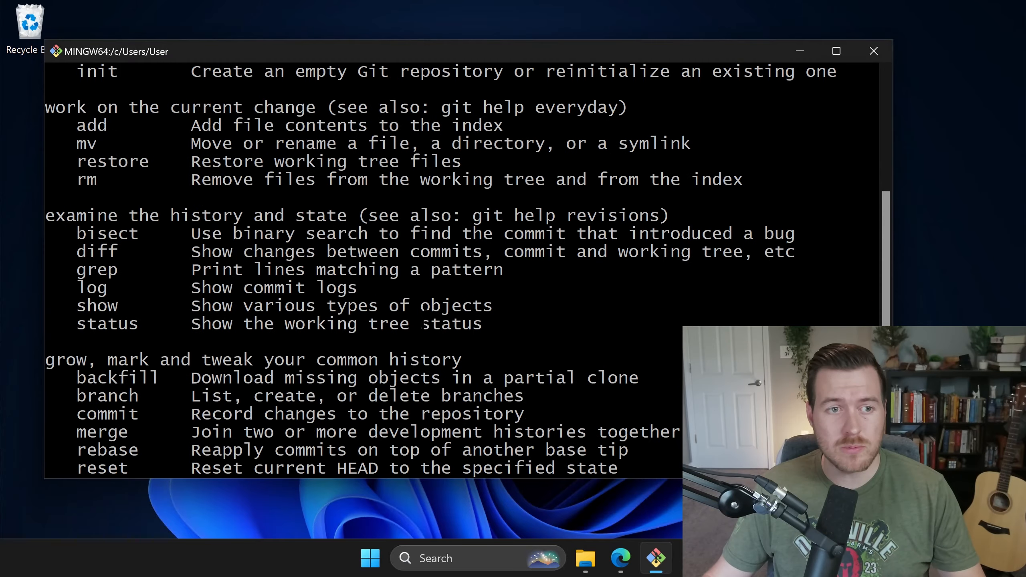